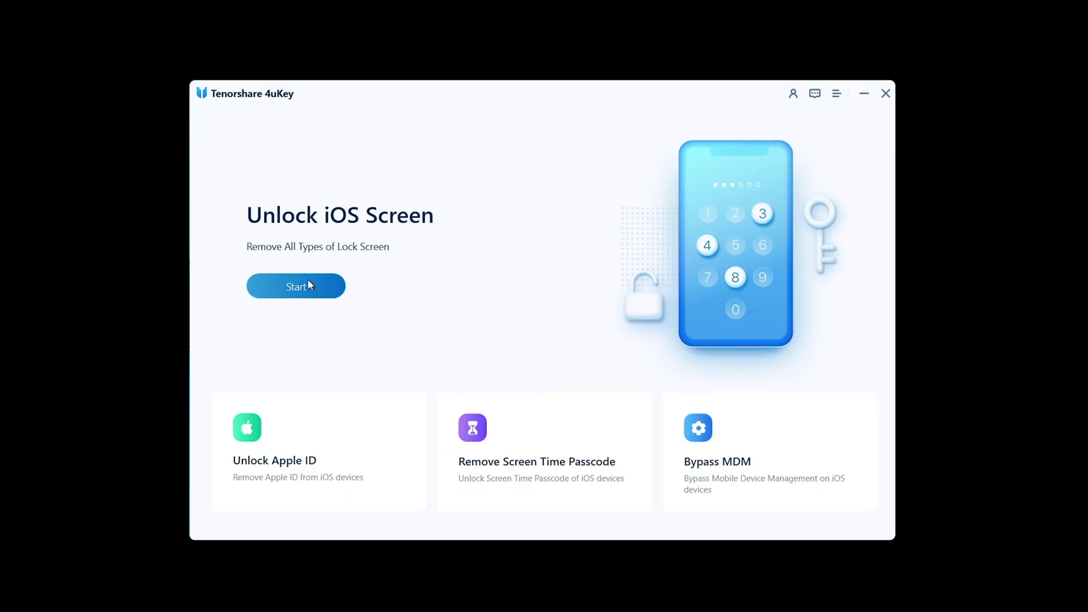
Choose Unlock iOS Screen and advance to the iOS 14.6 firmware download page for the iPhone 6S
{"action": "left_click", "coordinate": [310, 285]}
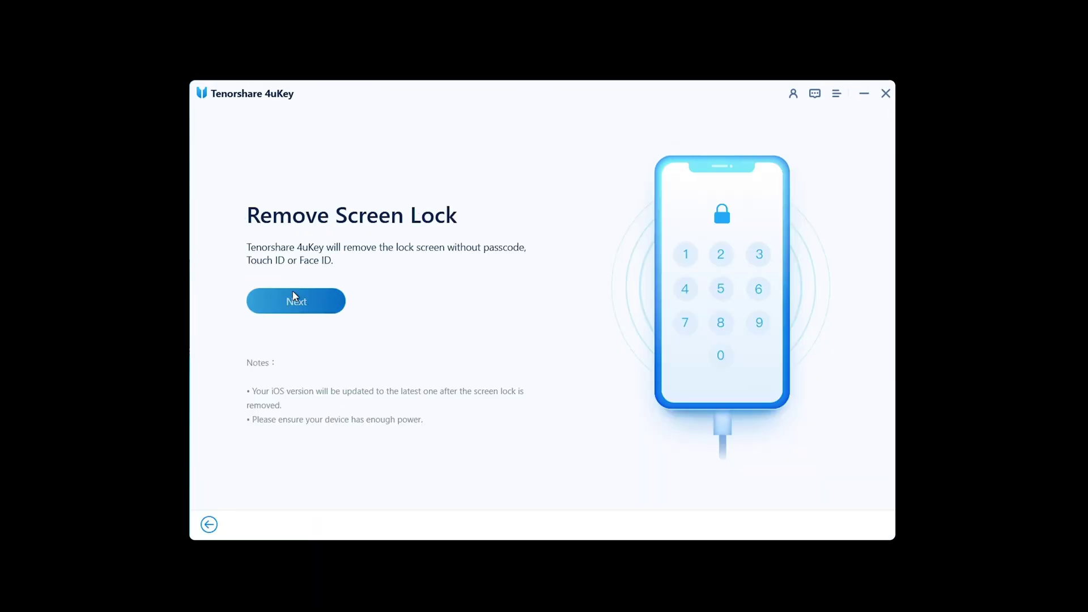
{"action": "left_click", "coordinate": [294, 298]}
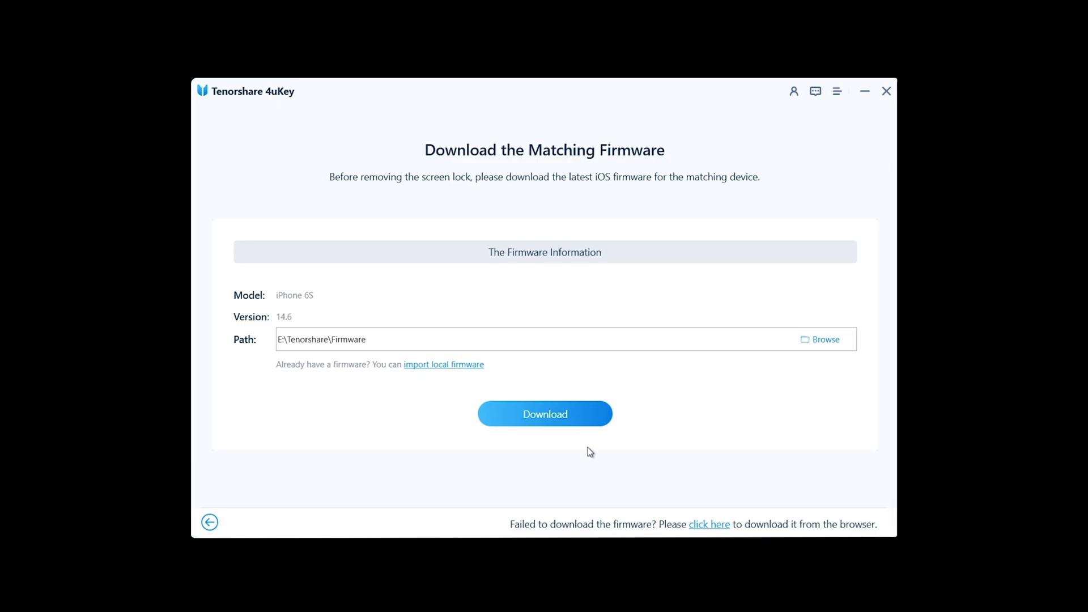
Download the matching iOS 14.6 firmware and start removing the iPhone 6S screen lock
{"action": "left_click", "coordinate": [547, 417]}
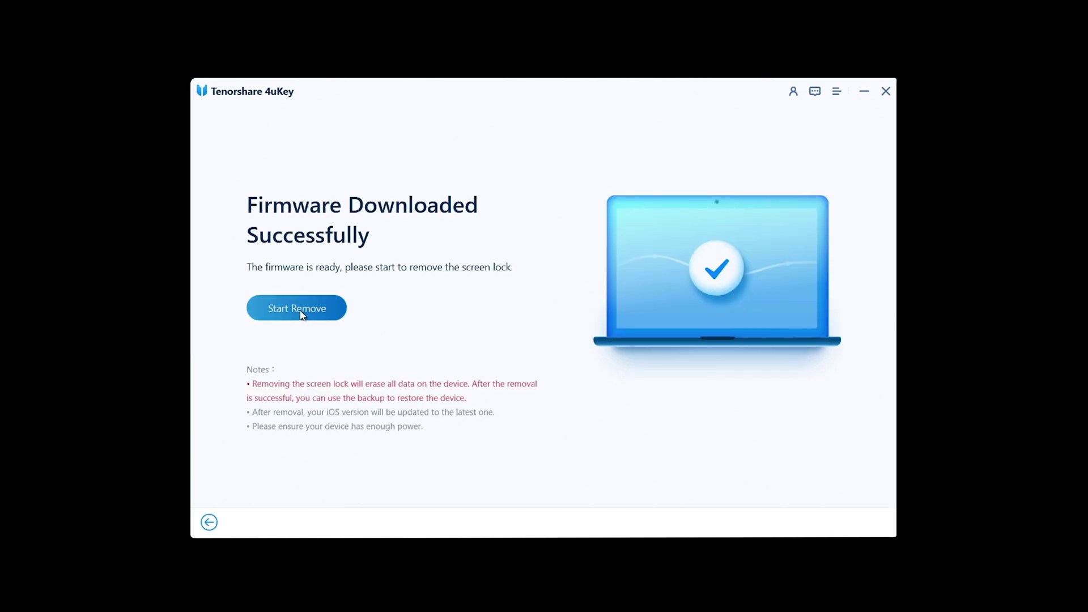
{"action": "left_click", "coordinate": [302, 312]}
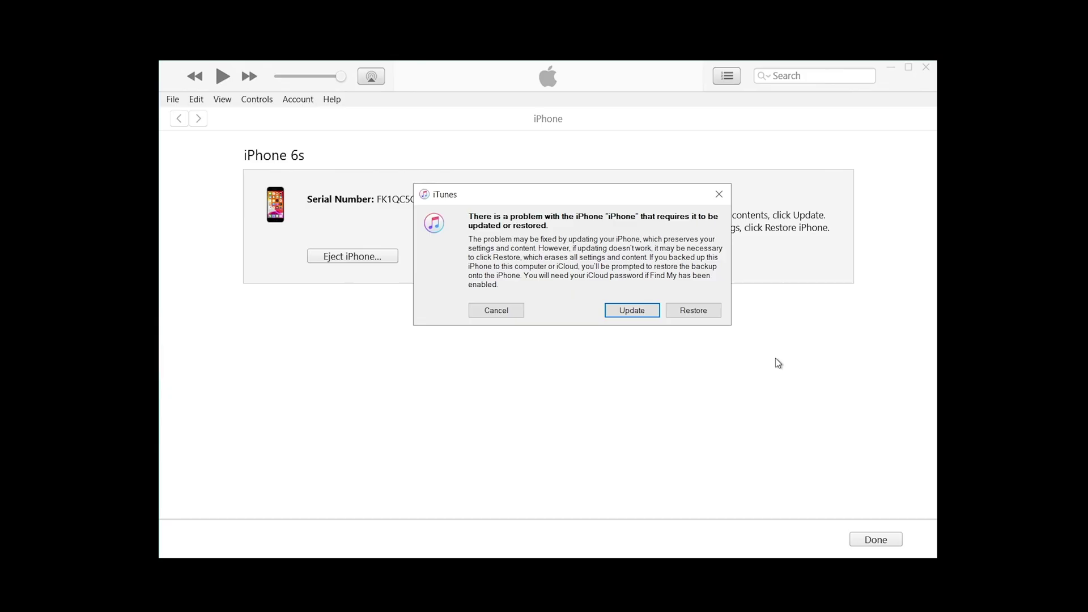
Choose Restore and Update, accept the iOS 14.6 release notes and license, and check download progress
{"action": "left_click", "coordinate": [694, 311]}
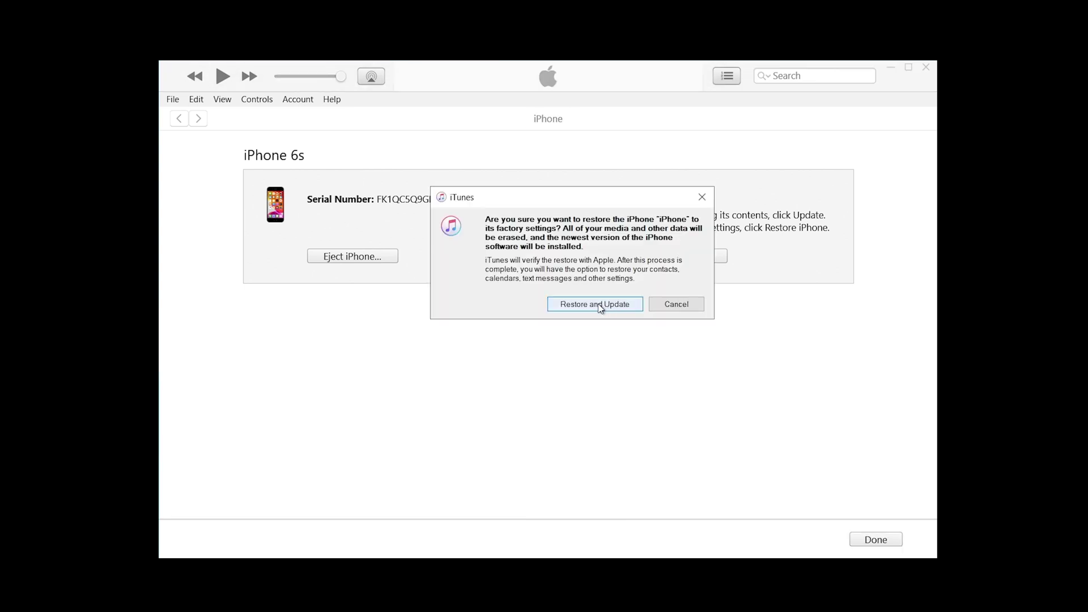
{"action": "left_click", "coordinate": [600, 308]}
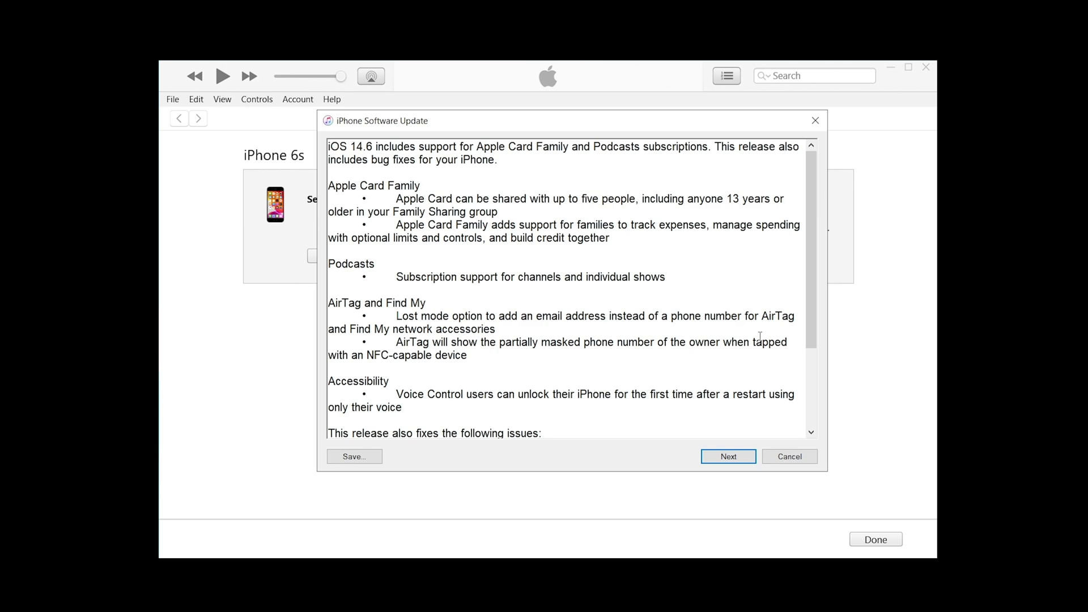
{"action": "left_click", "coordinate": [720, 459]}
{"action": "left_click", "coordinate": [728, 460]}
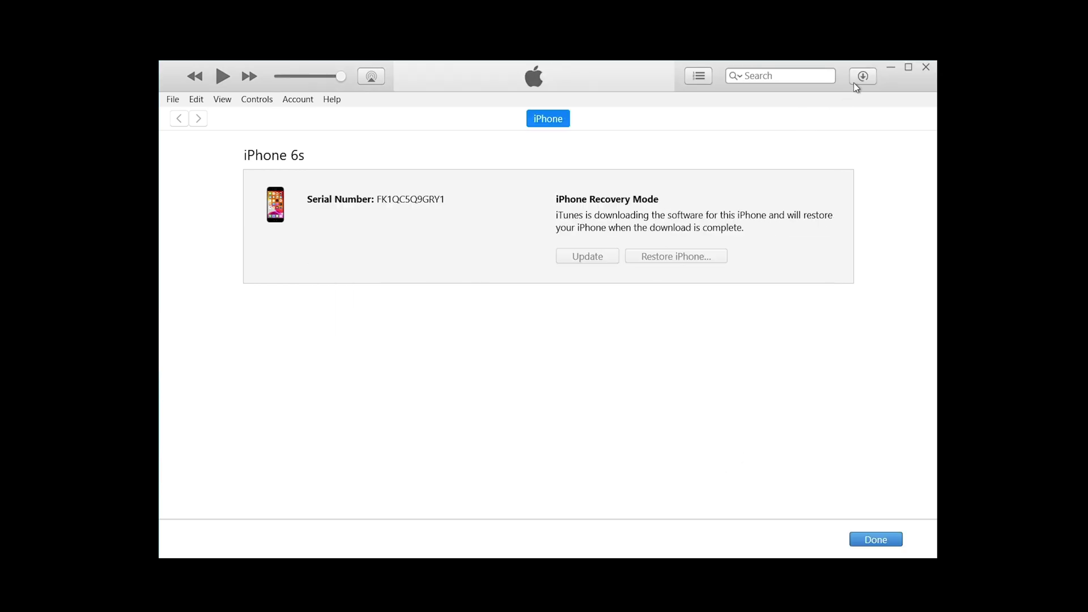
{"action": "left_click", "coordinate": [862, 80]}
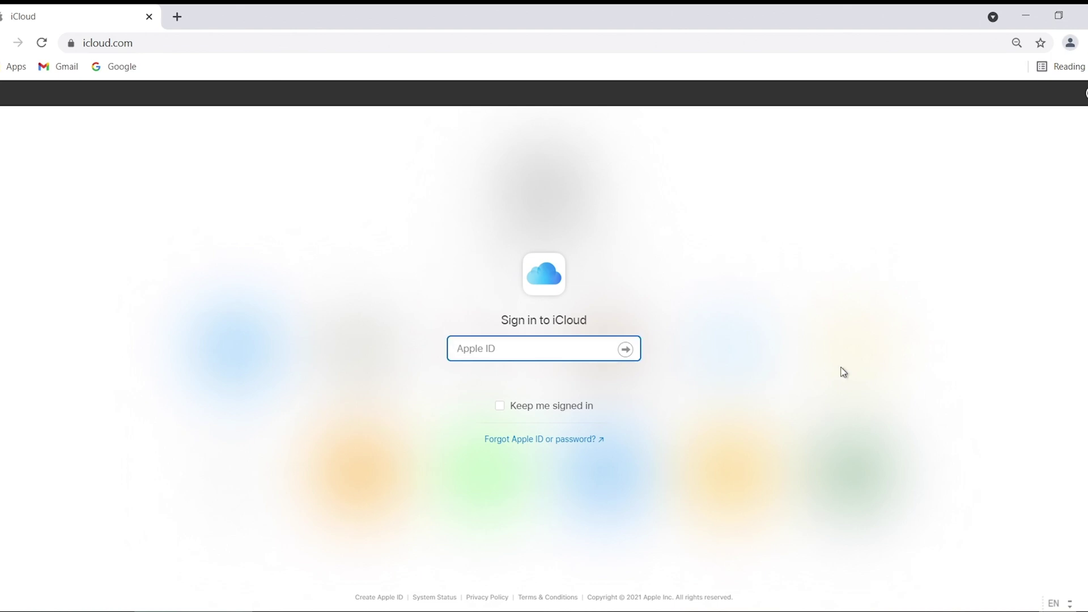
{"action": "type", "text": "a"}
Submit the Apple ID, password and verification code, then trust this browser
{"action": "key", "text": "Return"}
{"action": "type", "text": "***"}
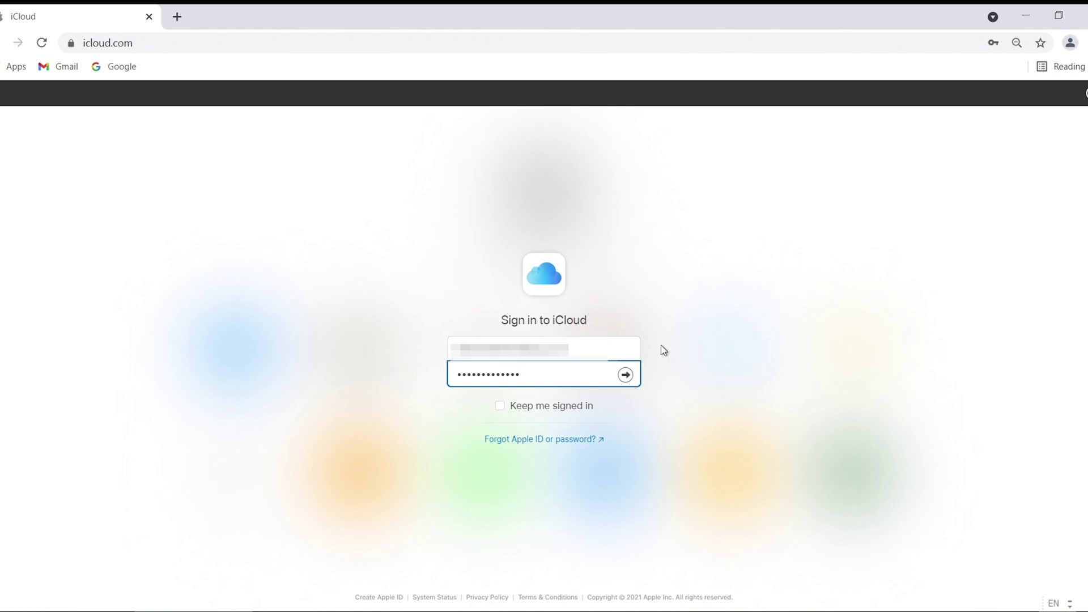
{"action": "key", "text": "Return"}
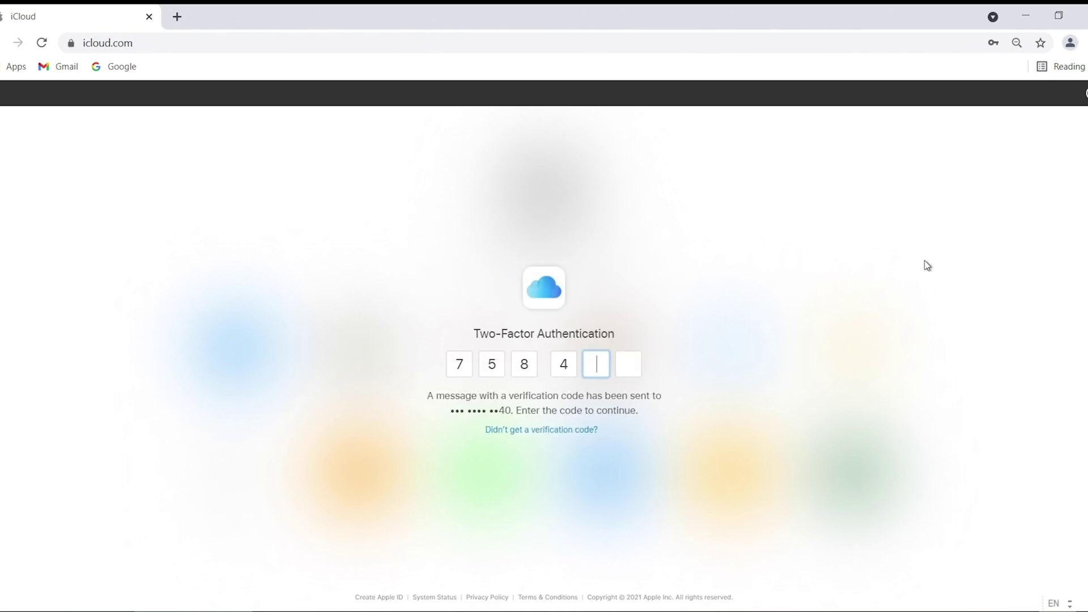
{"action": "key", "text": "Return"}
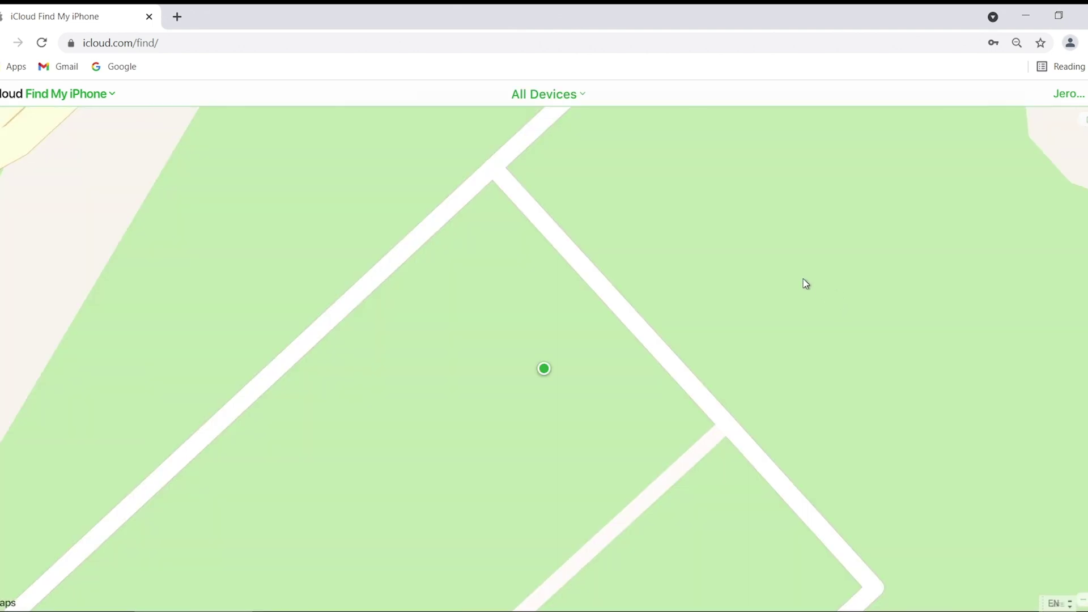
Erase the iPhone from All Devices with the password, skipping the phone number and message
{"action": "left_click", "coordinate": [567, 95]}
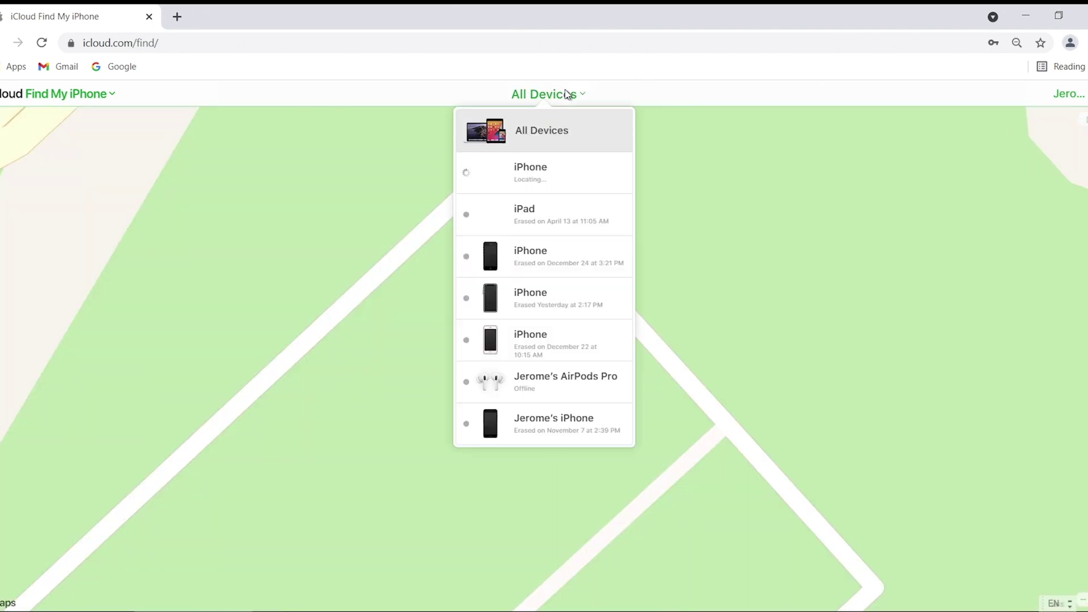
{"action": "left_click", "coordinate": [546, 172]}
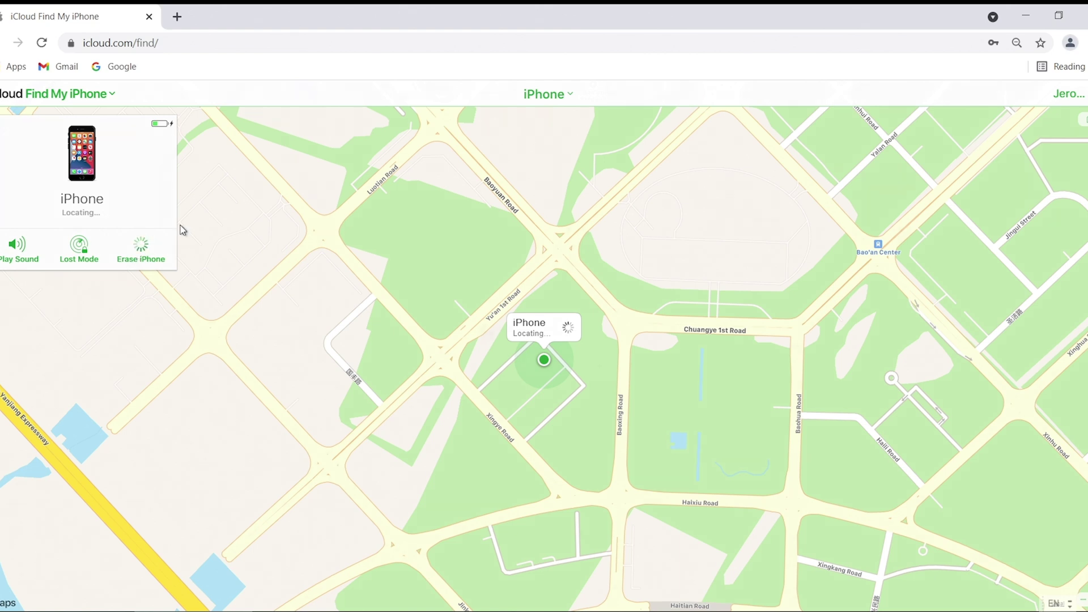
{"action": "left_click", "coordinate": [140, 248]}
{"action": "left_click", "coordinate": [658, 386]}
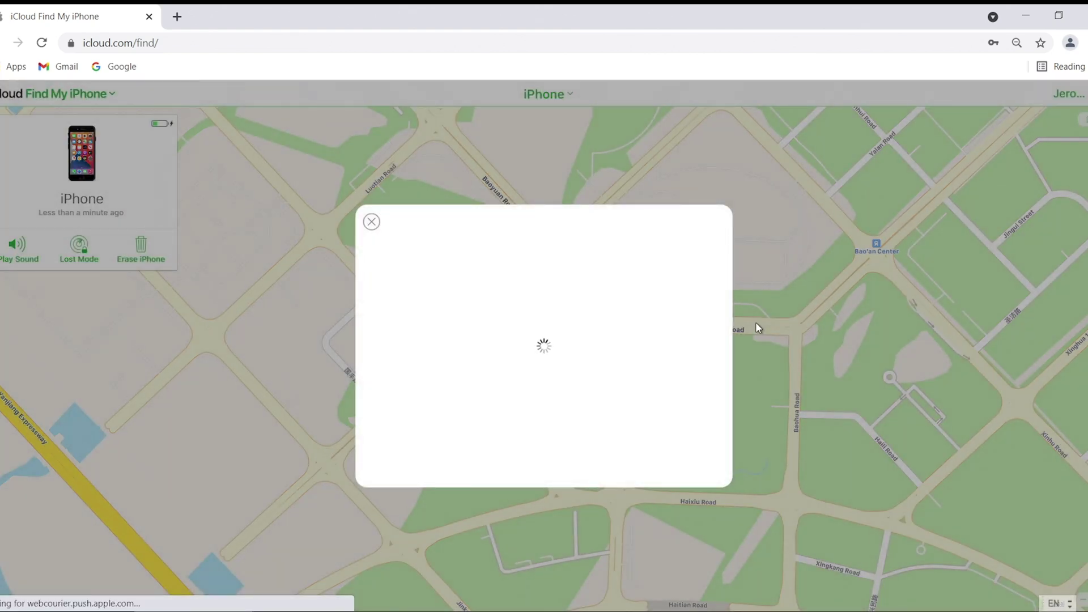
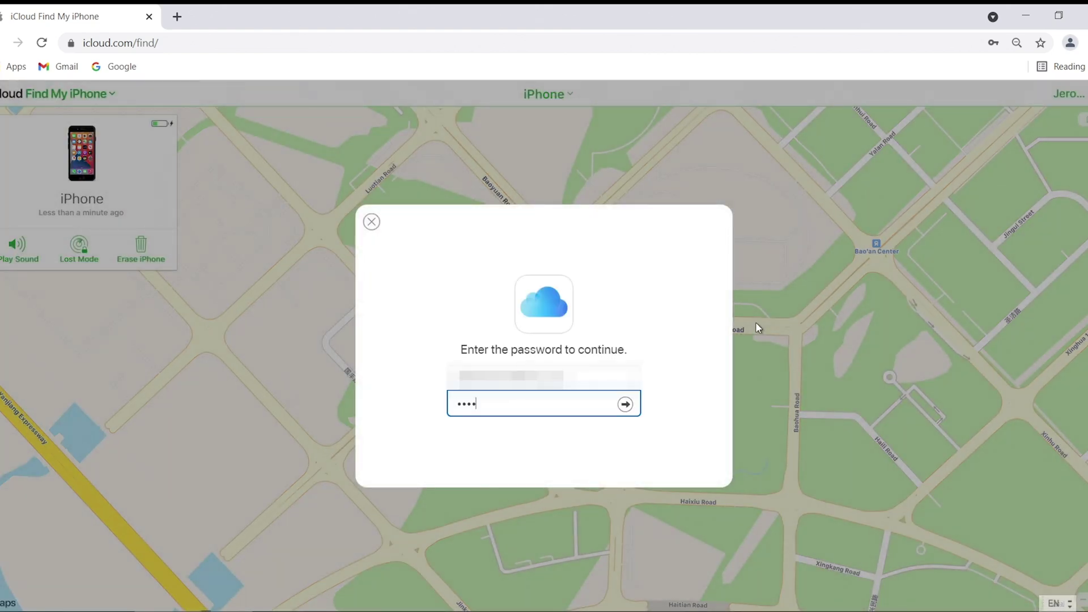
{"action": "key", "text": "Return"}
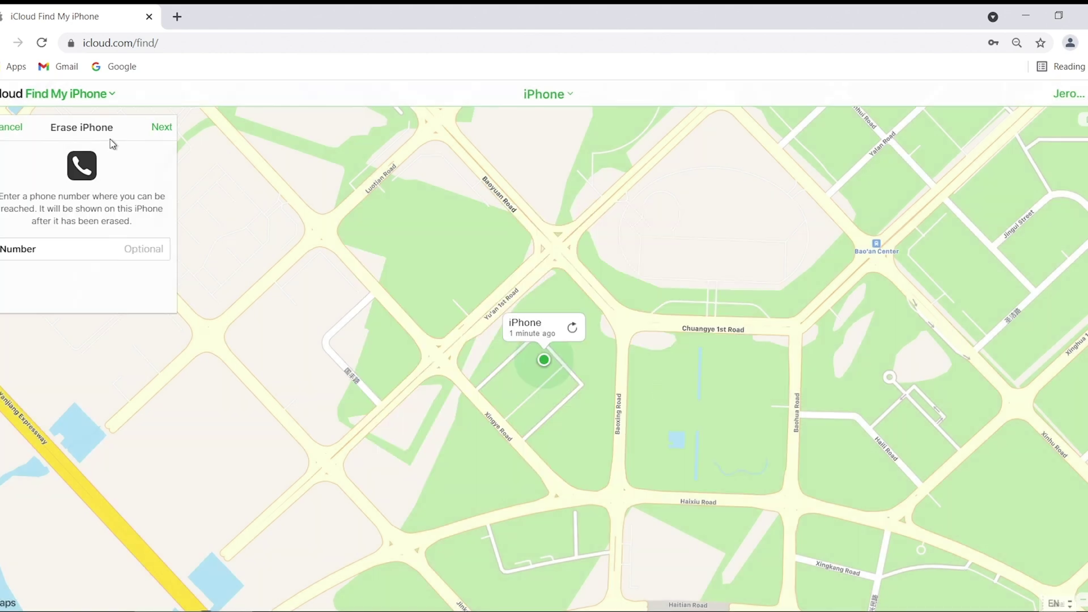
{"action": "left_click", "coordinate": [163, 127]}
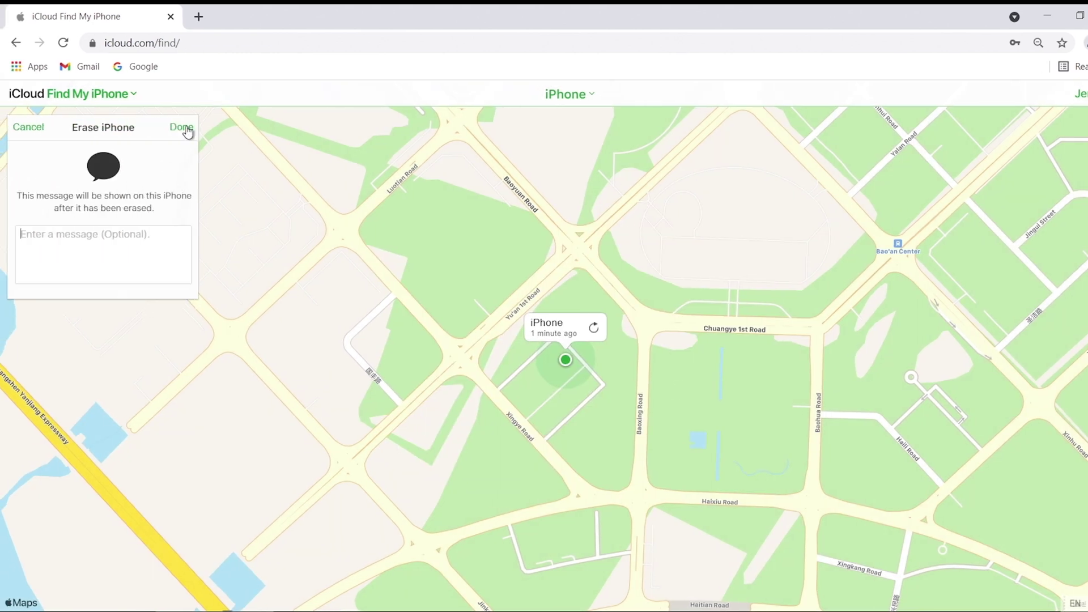
{"action": "left_click", "coordinate": [182, 128]}
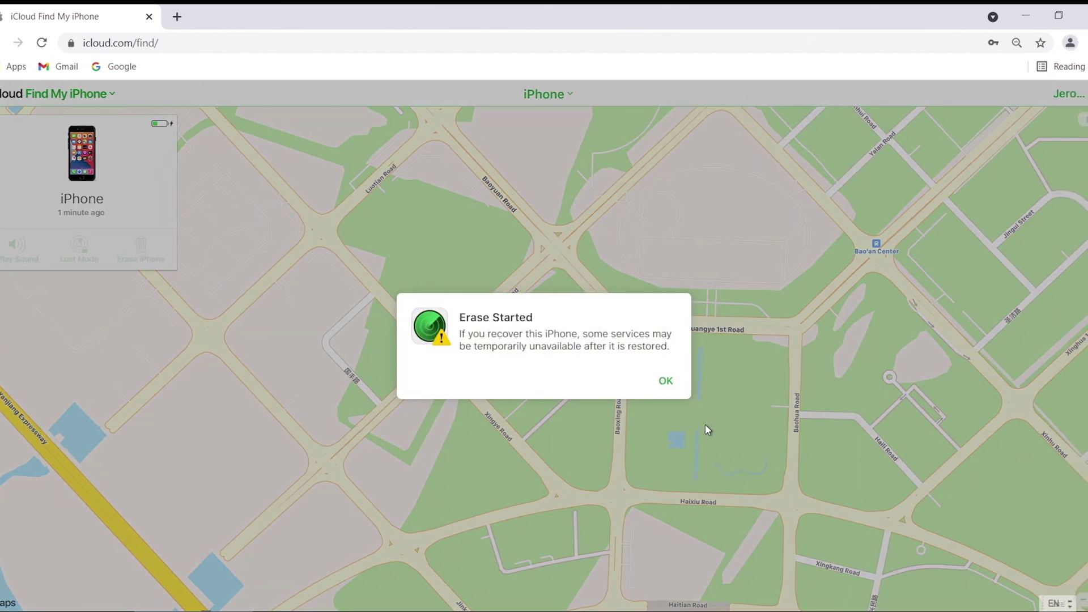
{"action": "left_click", "coordinate": [665, 383]}
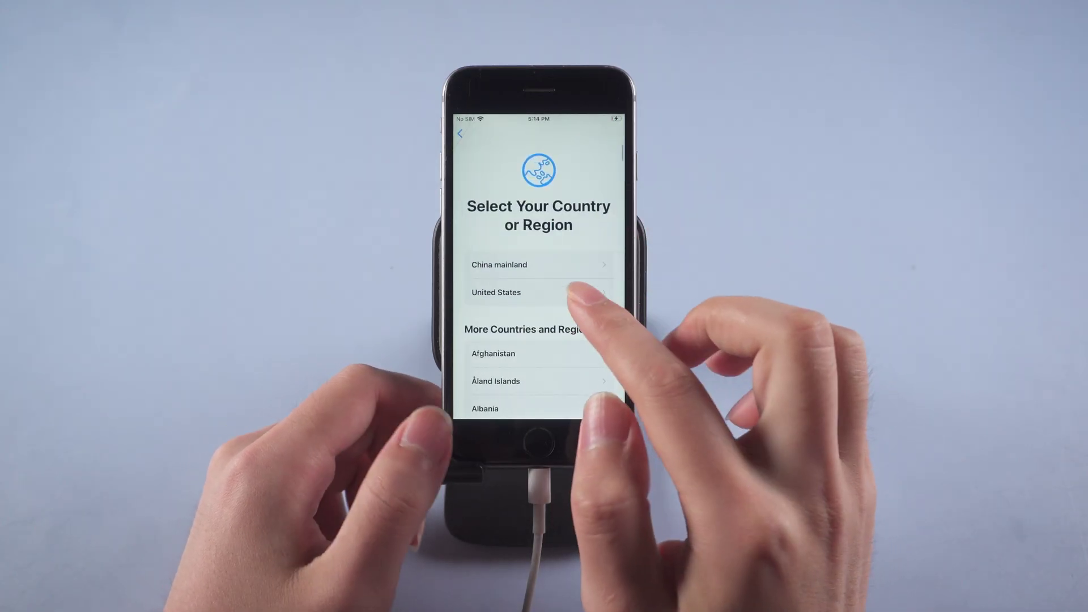
Choose United States as the region and continue past the Data & Privacy notice
{"action": "left_click", "coordinate": [578, 292]}
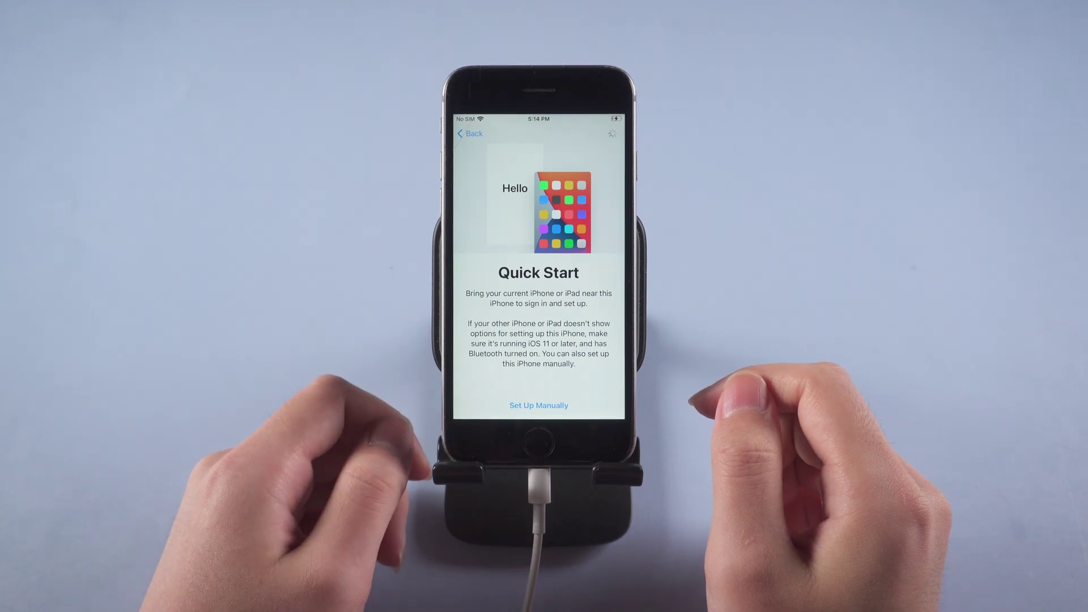
{"action": "left_click", "coordinate": [540, 380]}
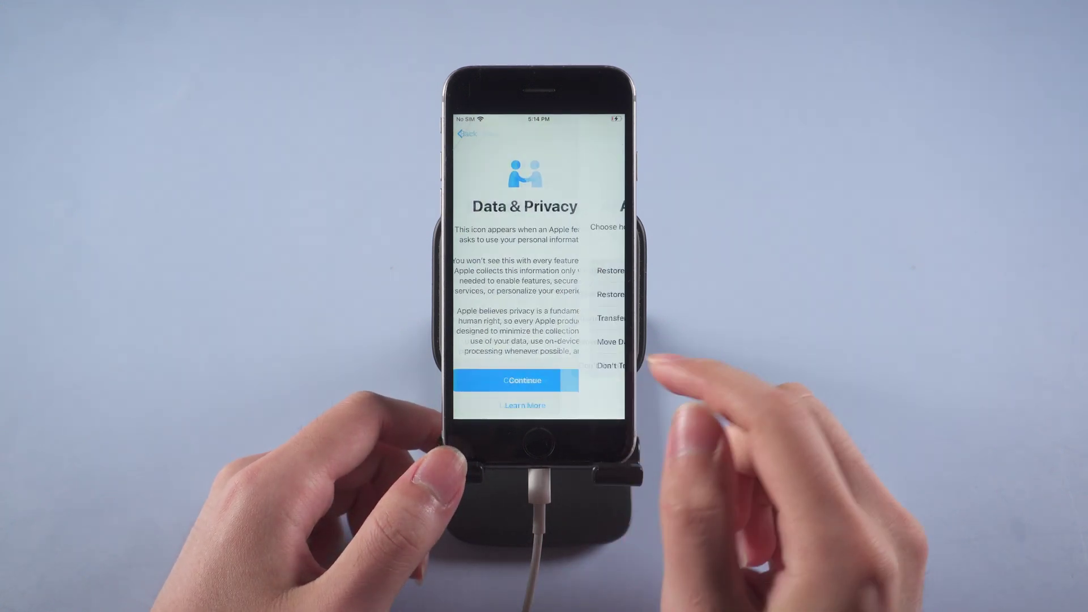